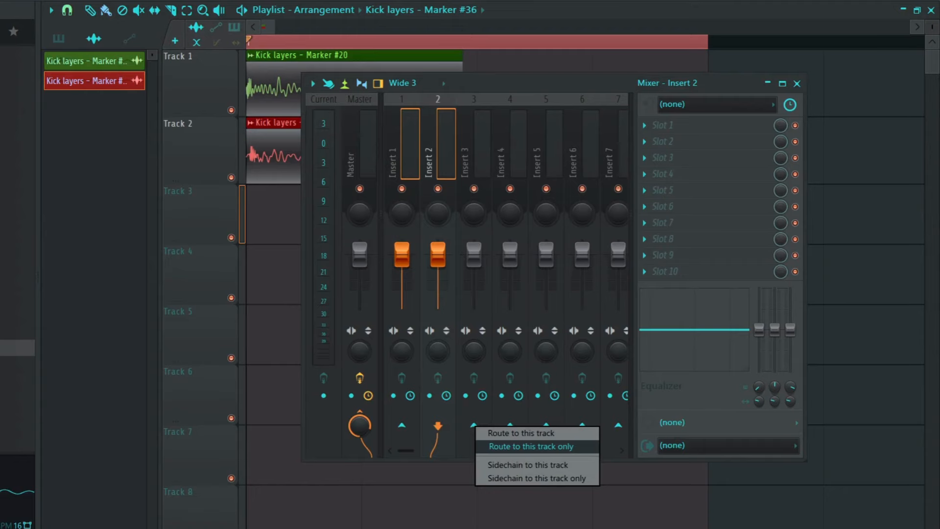
- Route Inserts 1 and 2 only to Insert 3, and load InPhase Stereo in Insert 3's first effect slot
left_click(531, 446)
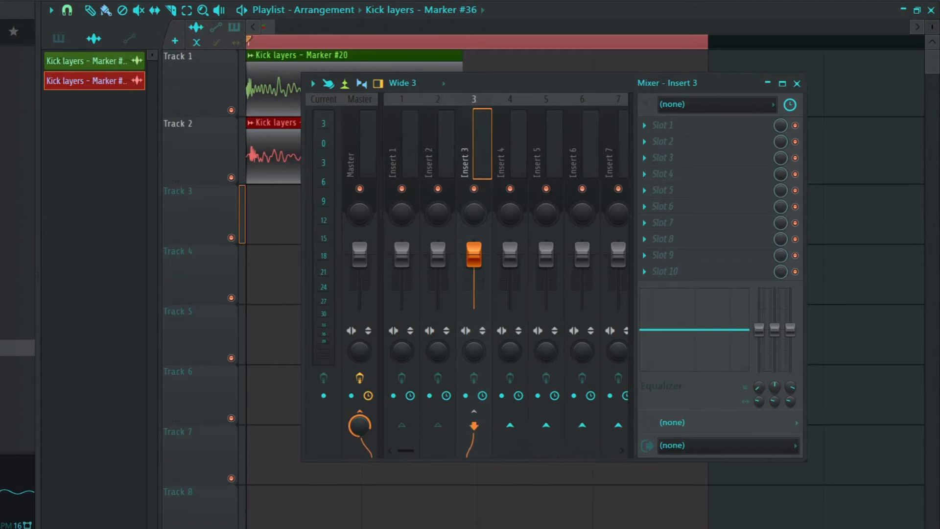
left_click_drag(532, 83, 476, 272)
left_click(590, 314)
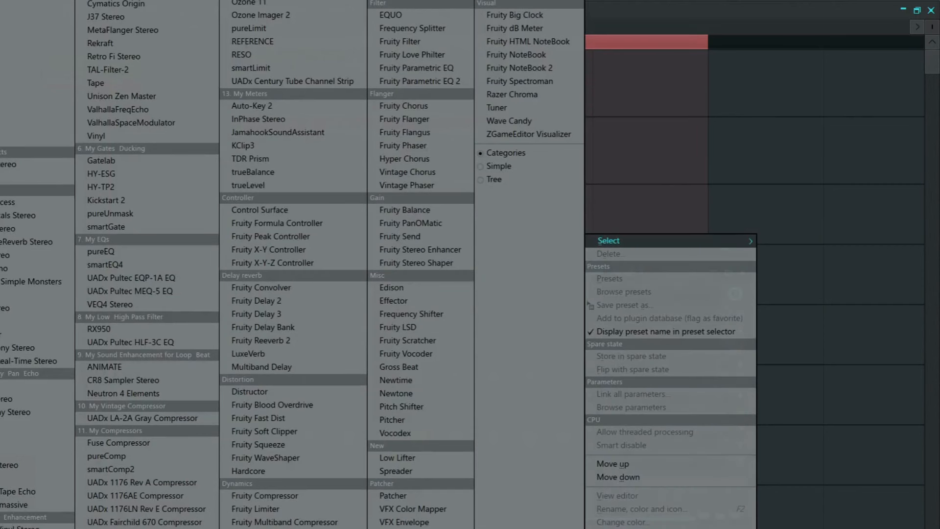
left_click(266, 119)
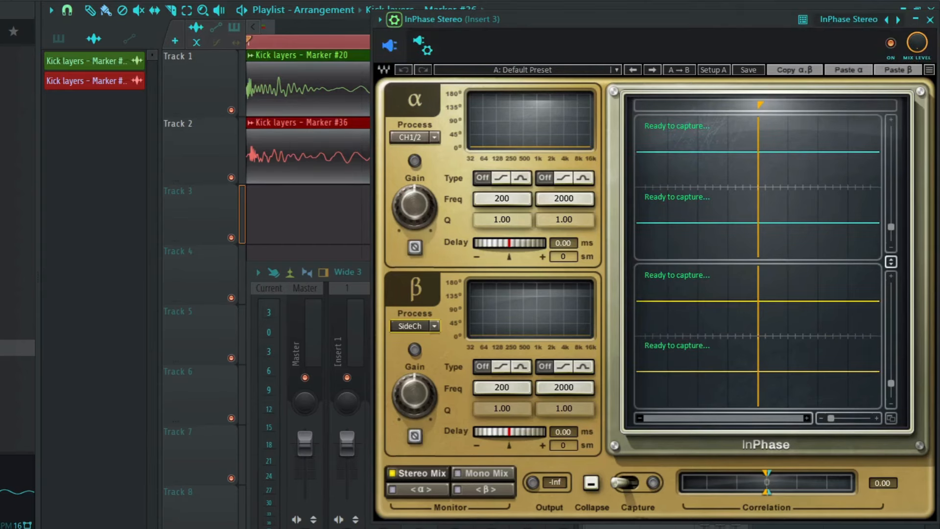
- Assign InPhase's Stereo In and Stereo Aux In inputs in the plugin's processing connections, and return to its interface
left_click(394, 19)
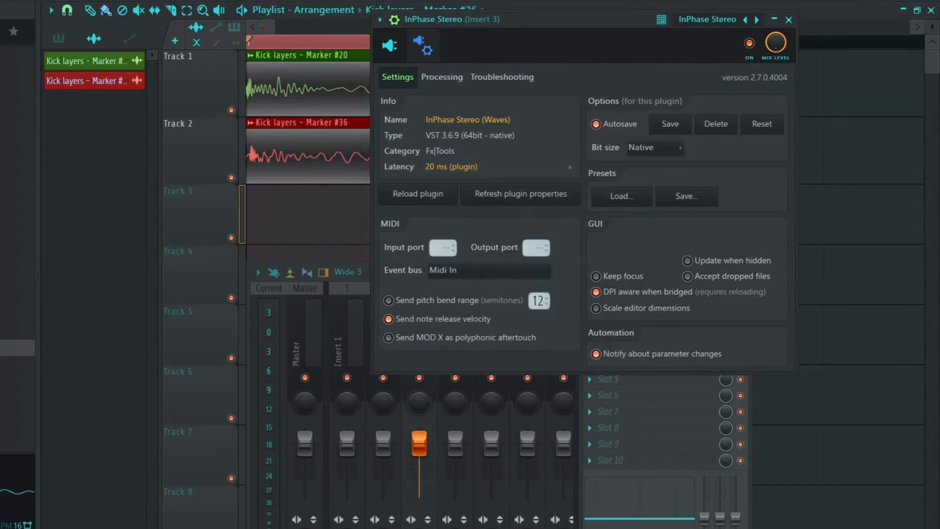
left_click(442, 77)
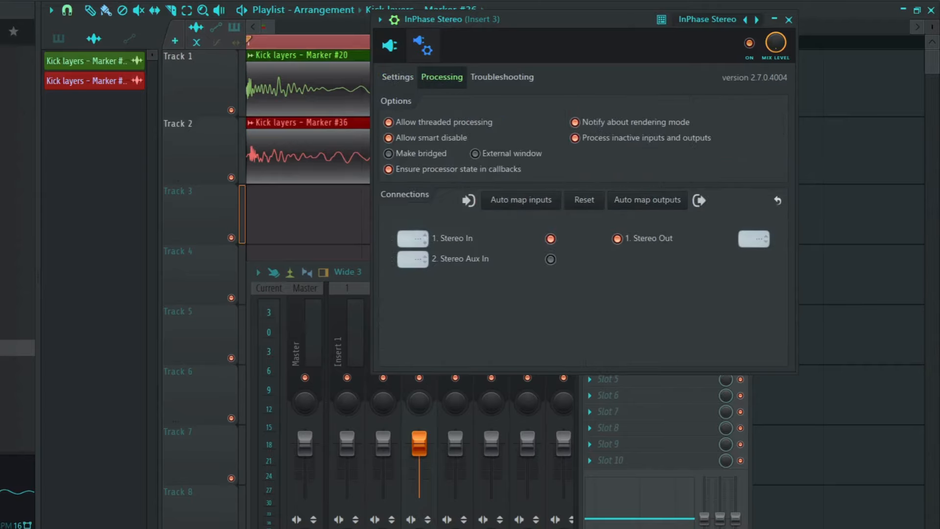
left_click_drag(414, 239, 414, 250)
left_click(389, 45)
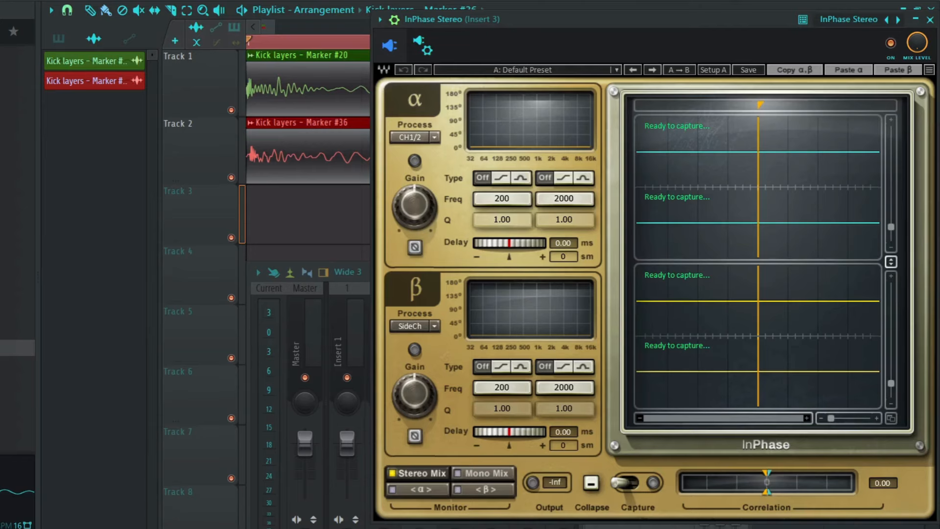
- Capture the waveforms of both kick layers in InPhase while the playlist plays
left_click(627, 483)
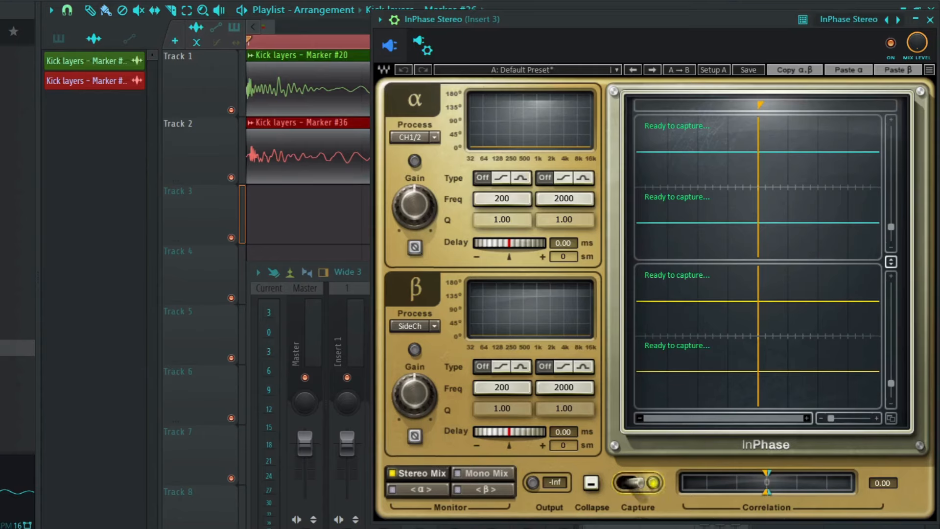
key("space")
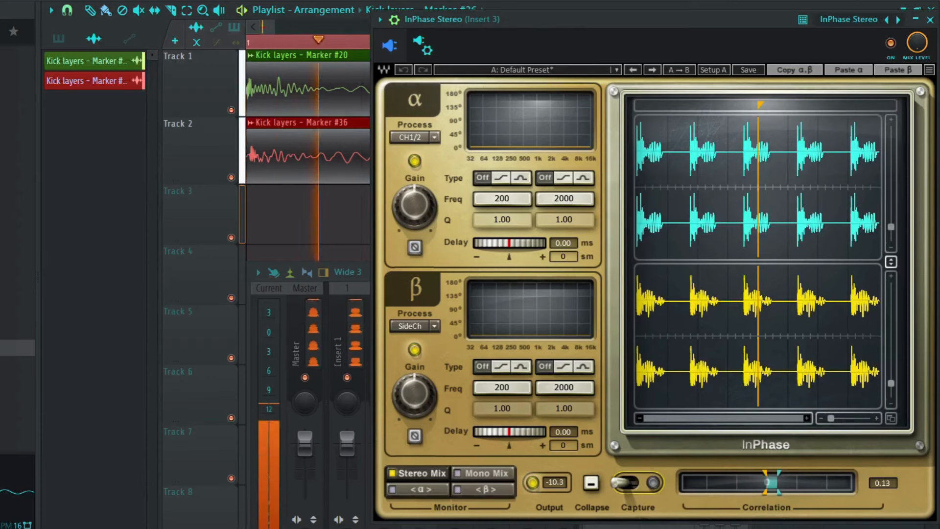
key("space")
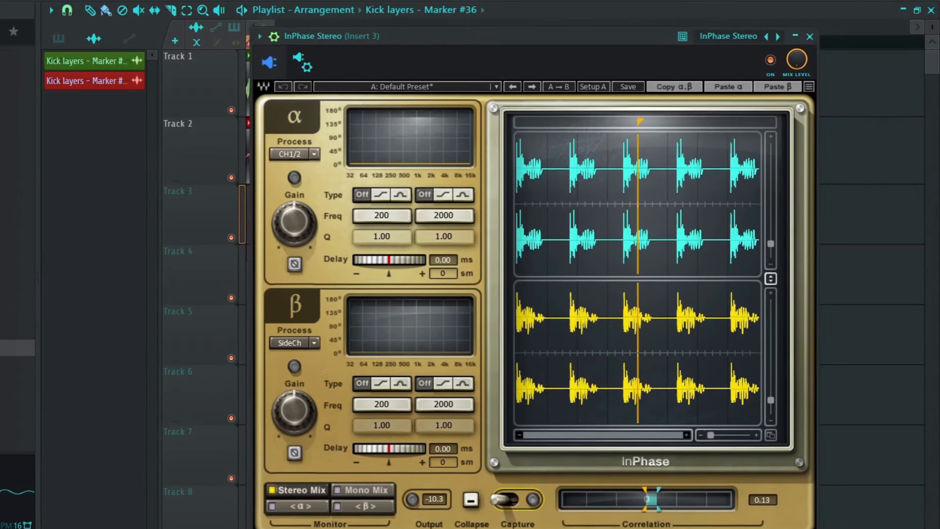
- Solo Track 1 and Track 2 in turn, and capture each kick layer on its own in InPhase
left_click_drag(490, 36, 488, 38)
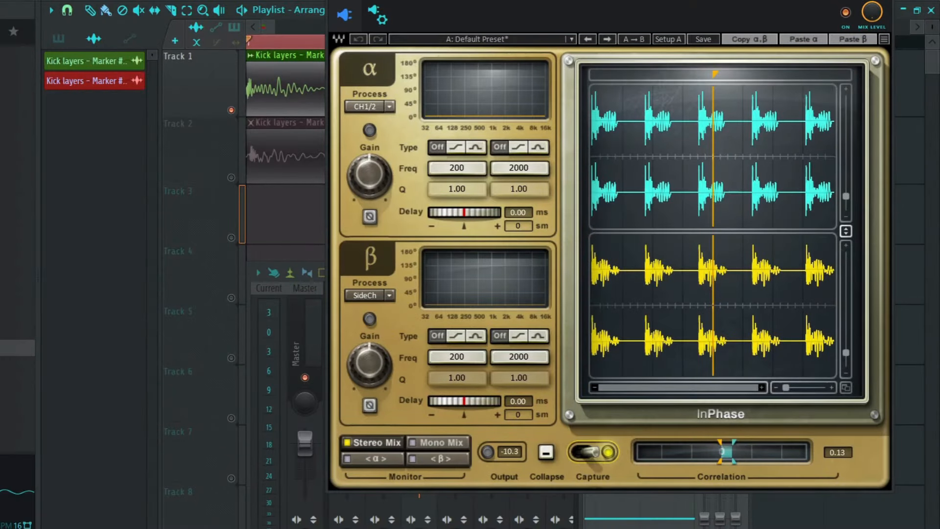
key("space")
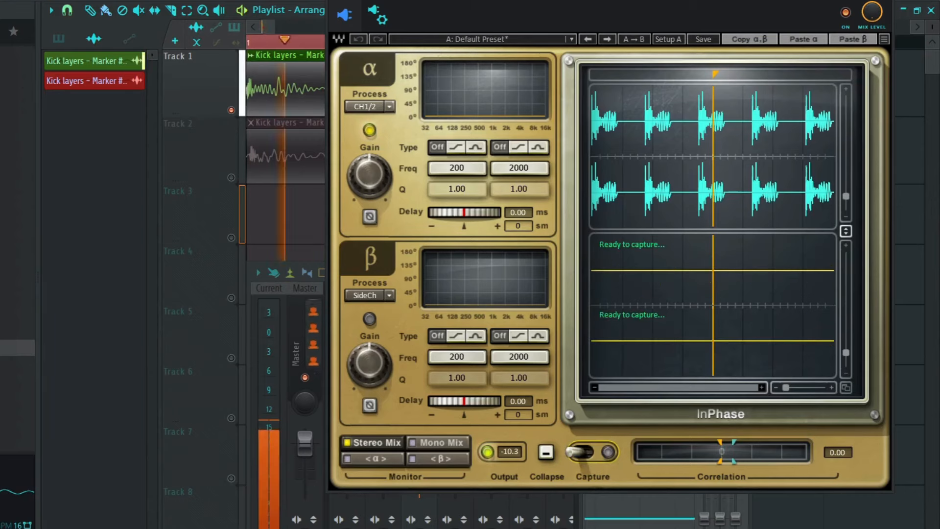
key("space")
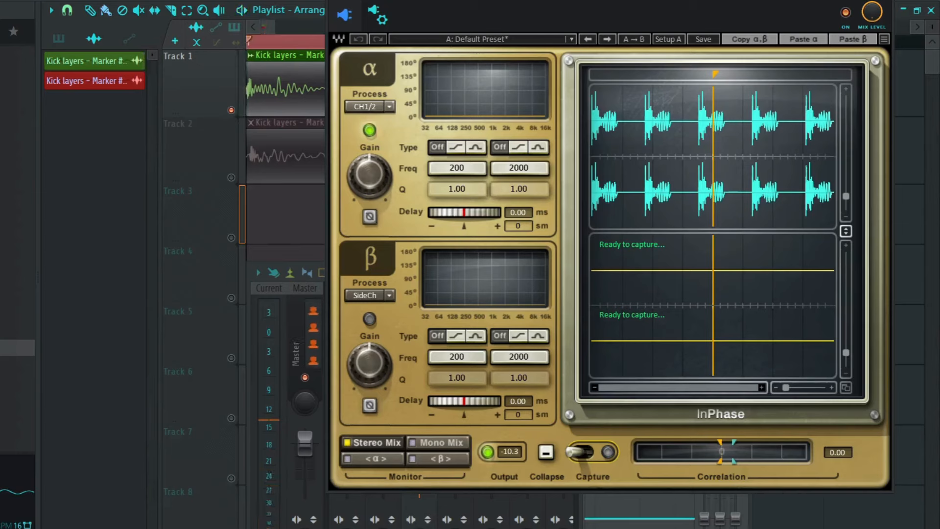
right_click(231, 177)
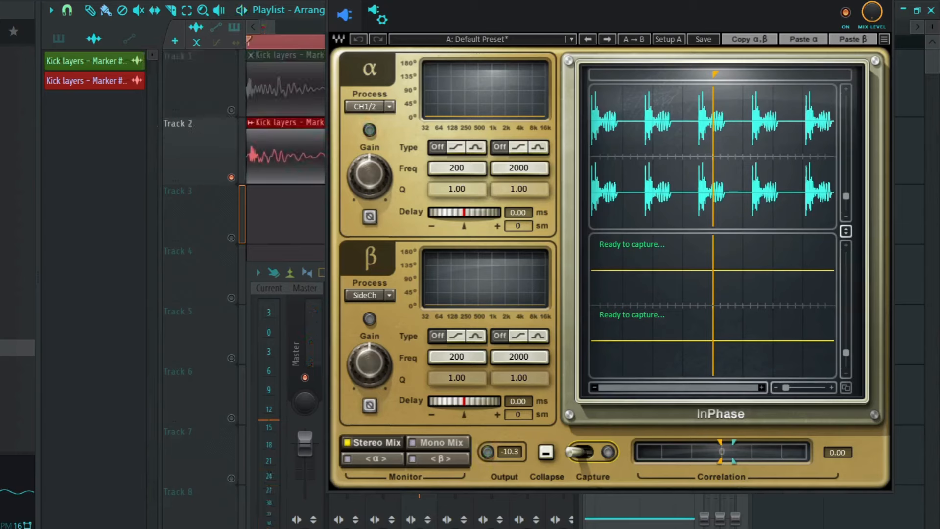
left_click(586, 451)
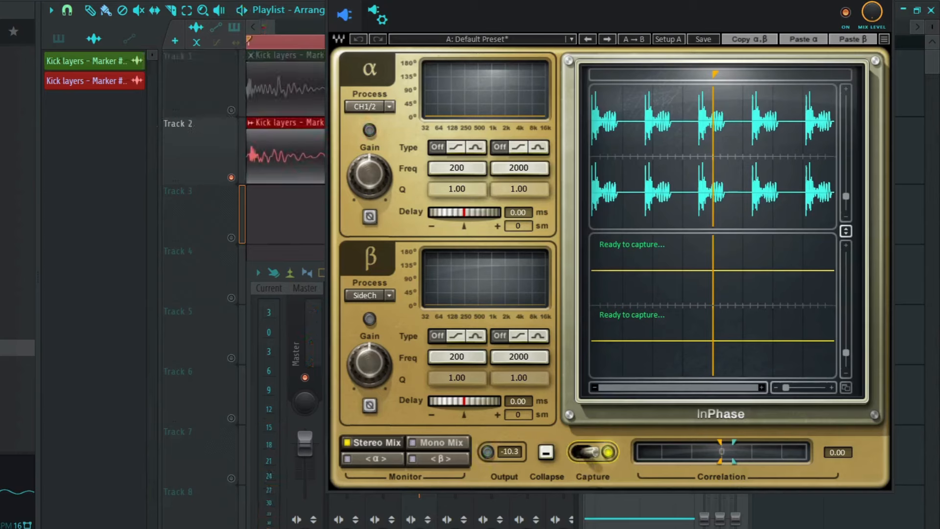
key("space")
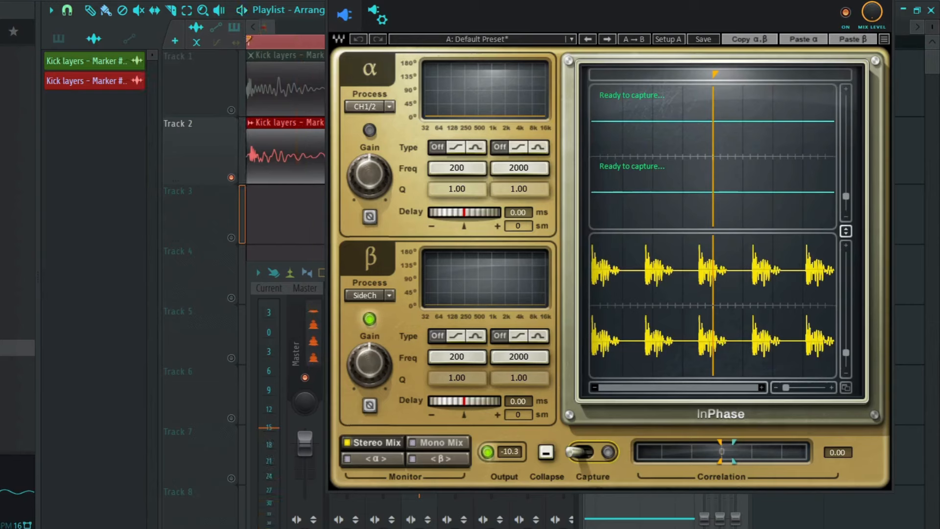
- Play both tracks together and capture them in InPhase again, moving the plugin window fully into view
key("space")
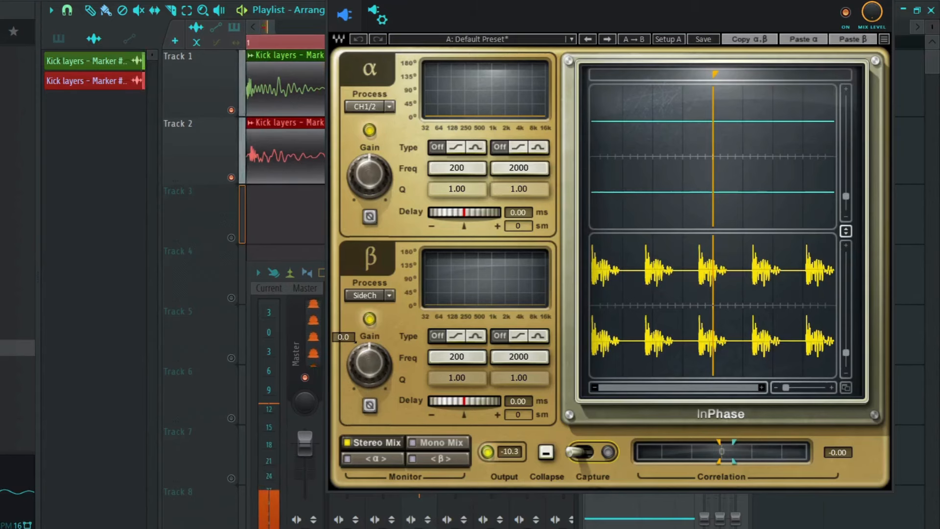
left_click(583, 452)
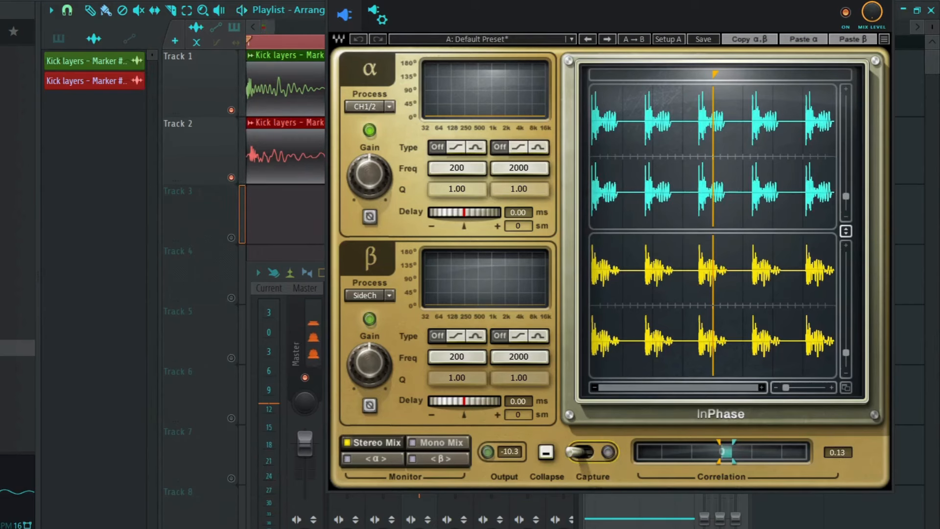
left_click(348, 0)
left_click_drag(426, 0, 301, 33)
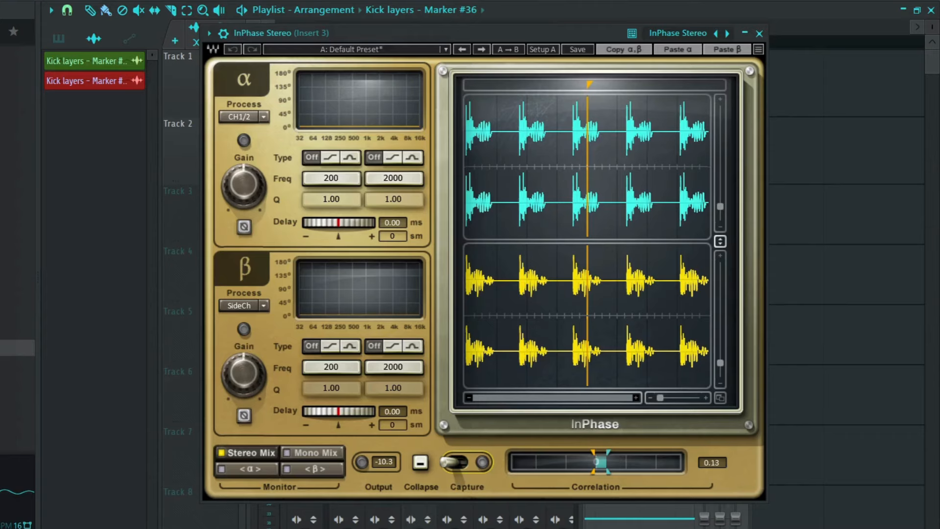
- Set InPhase's β delay to 4.80 ms, audition the two kick layers together and close the plugin
left_click_drag(339, 411, 441, 411)
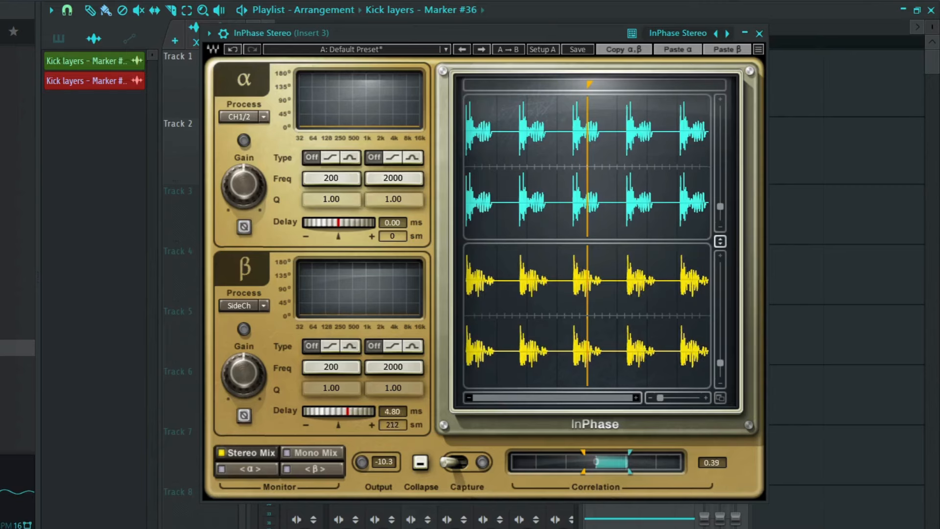
left_click_drag(660, 398, 674, 398)
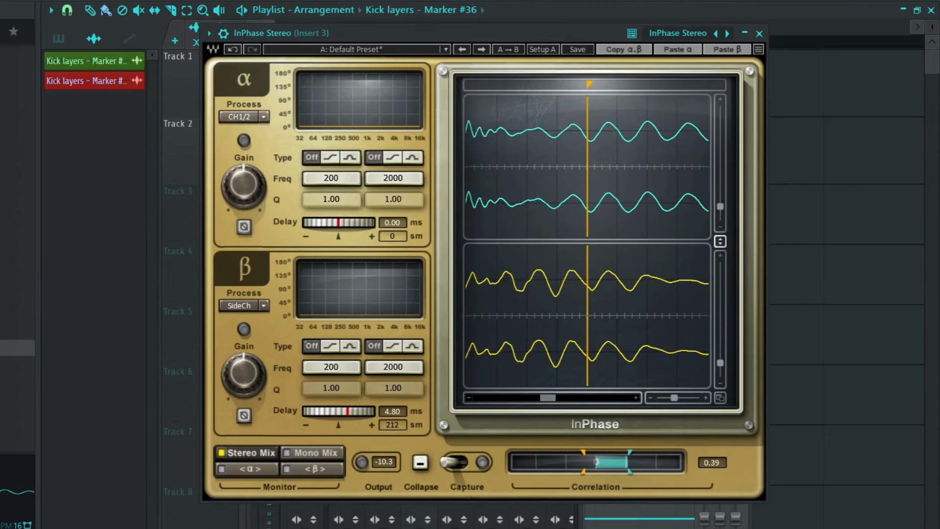
left_click_drag(548, 398, 542, 397)
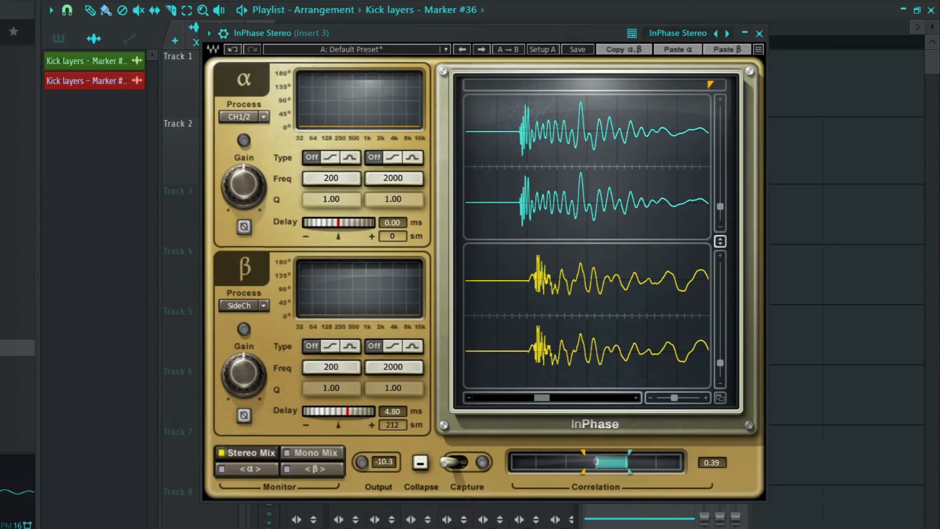
mouse_move(244, 185)
key("space")
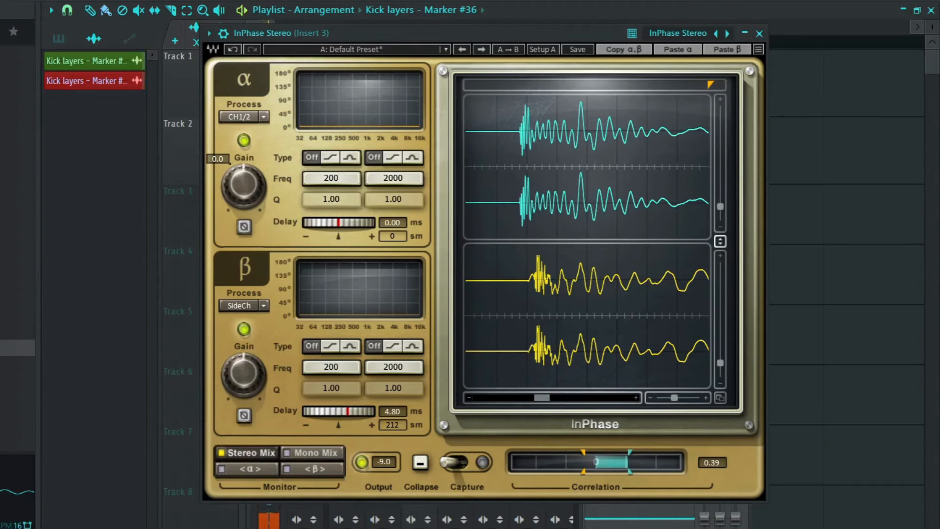
key("space")
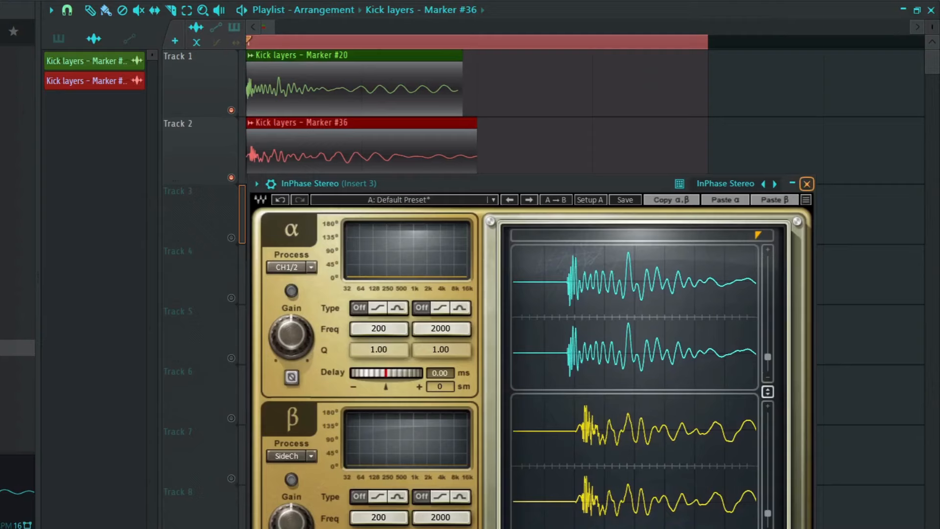
left_click(806, 184)
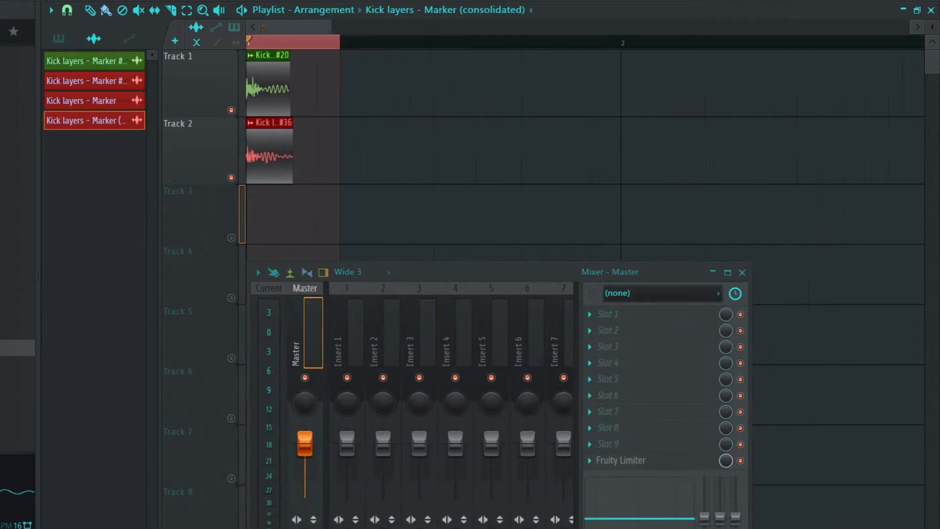
- Duplicate the Kick layers - Marker #36 clip after the original on Track 2 and consolidate the duplicate
left_click(264, 123)
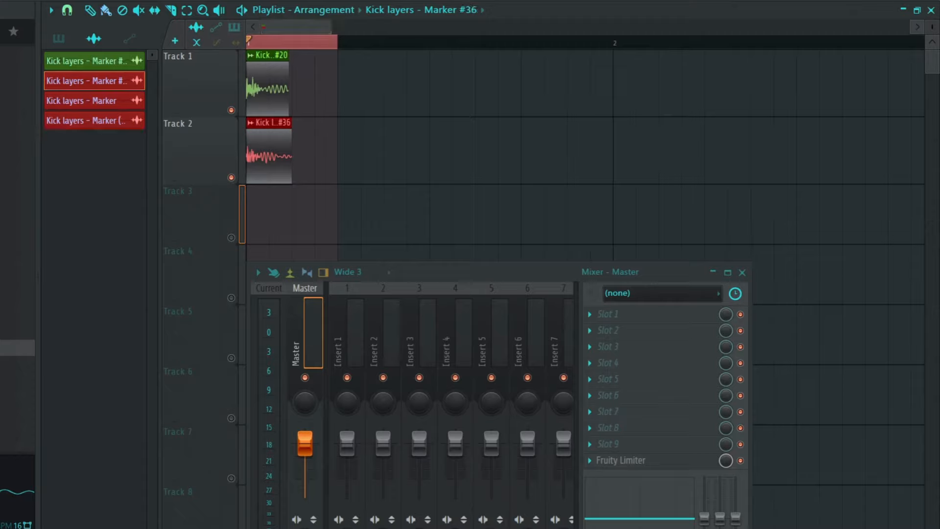
right_click(270, 157, "ctrl")
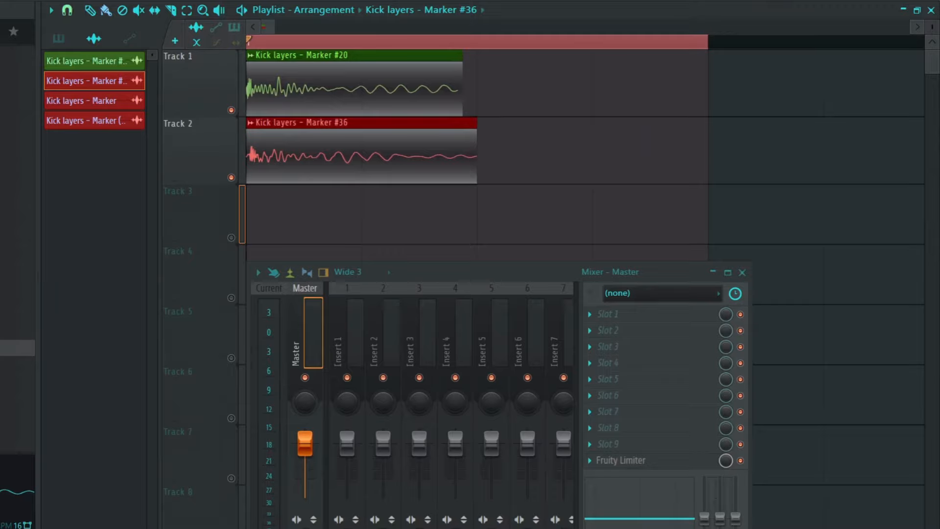
key("ctrl+b")
left_click_drag(607, 88, 771, 215)
key("ctrl+alt+c")
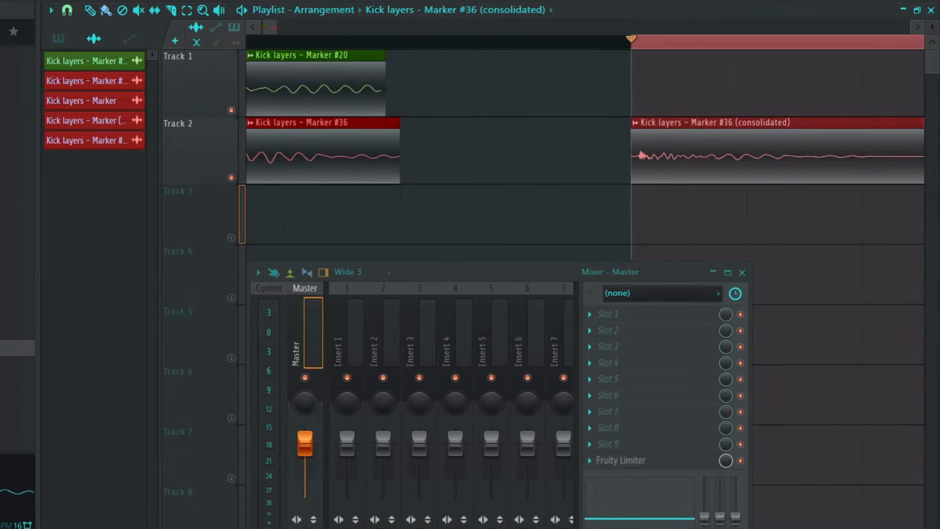
key("ctrl+d")
- Move the consolidated Marker #36 clip to the start of Track 3 and unmute that track
scroll(585, 151, "down", 2)
scroll(538, 155, "down", 2)
left_click_drag(490, 159, 328, 217)
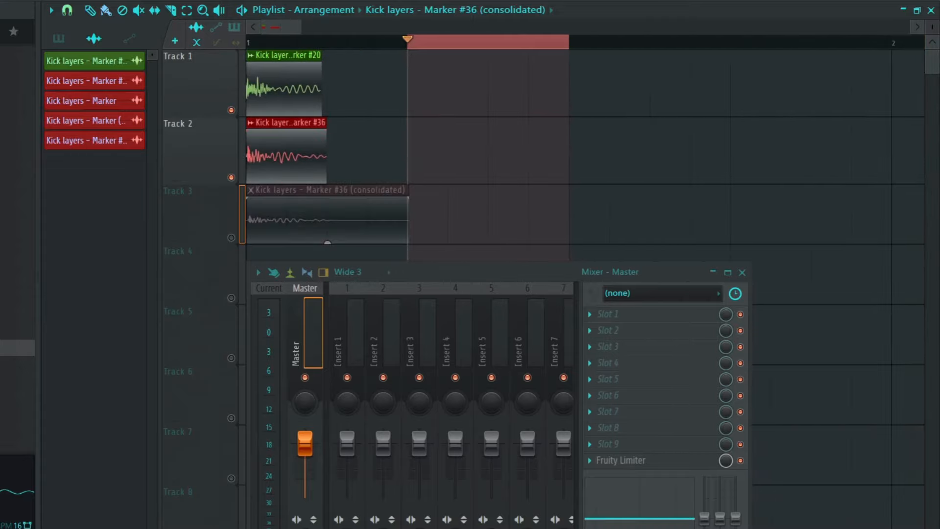
left_click(231, 237)
scroll(254, 218, "up", 3)
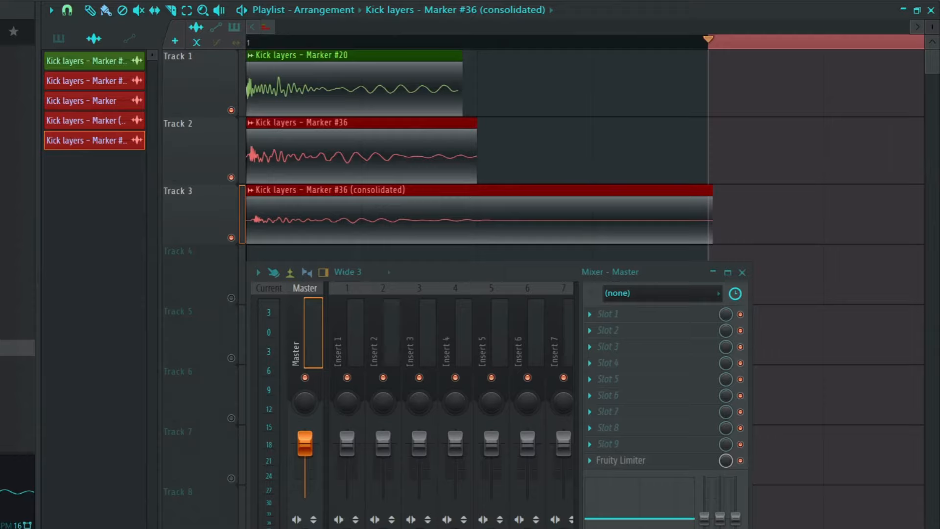
- Enlarge the heights of Tracks 2 and 3 to compare the original Marker #36 waveform with the consolidated one
left_click_drag(206, 184, 206, 295)
left_click_drag(465, 273, 592, 492)
left_click_drag(205, 356, 205, 528)
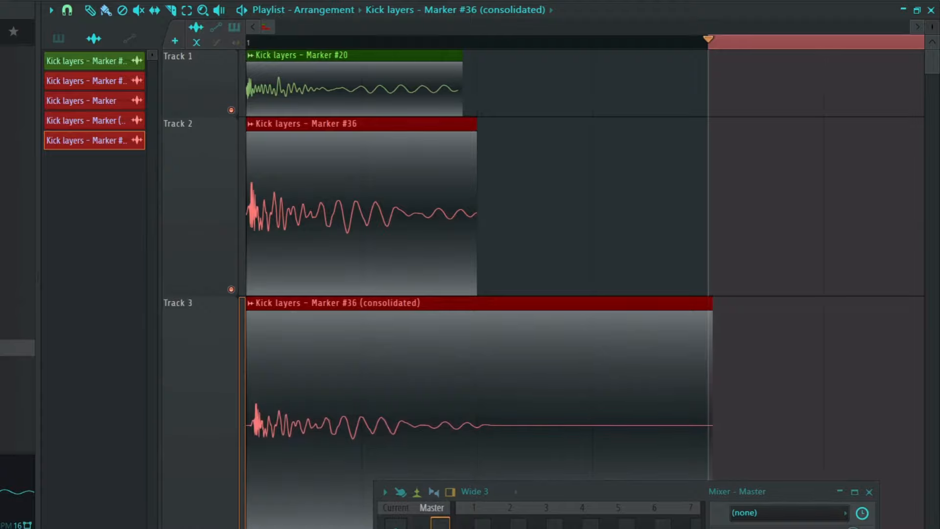
left_click_drag(206, 528, 205, 429)
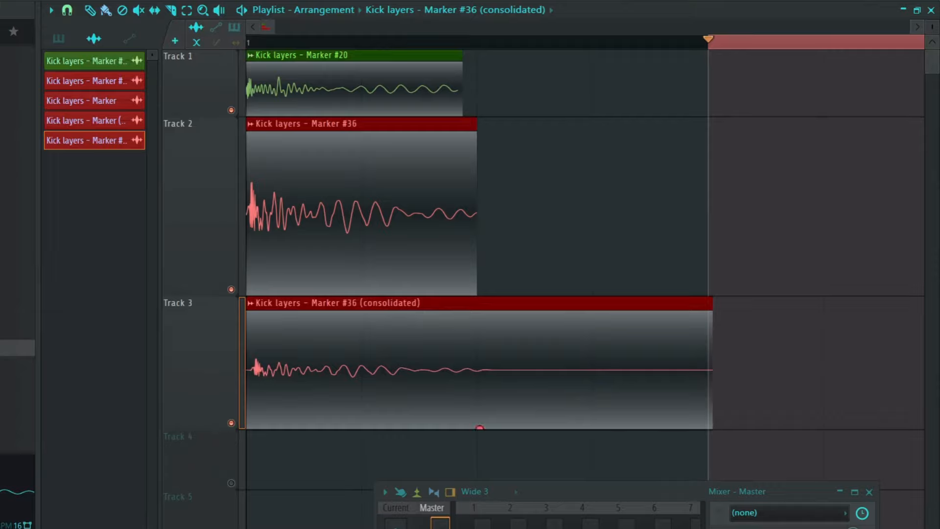
scroll(480, 370, "down", 3)
scroll(480, 370, "up", 3)
left_click_drag(274, 27, 274, 27)
scroll(480, 265, "down", 4)
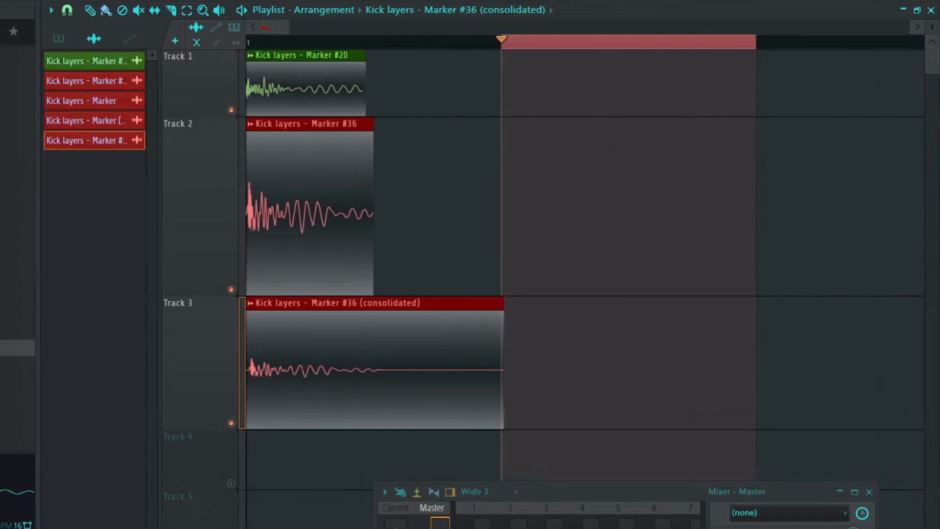
- Delete the Marker #36 clips from Tracks 2 and 3, and select Insert 2 in the mixer
left_click_drag(612, 491, 673, 174)
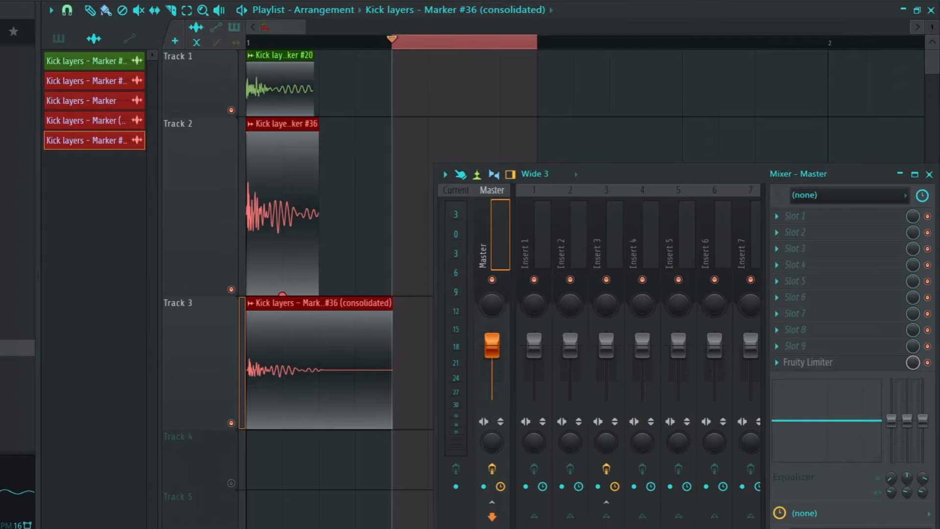
key("Delete")
left_click_drag(673, 174, 538, 146)
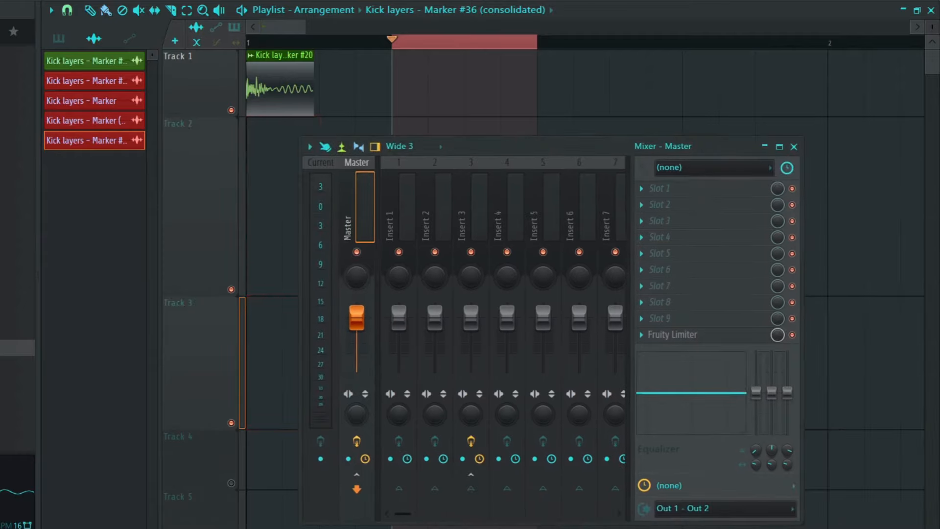
left_click(435, 220)
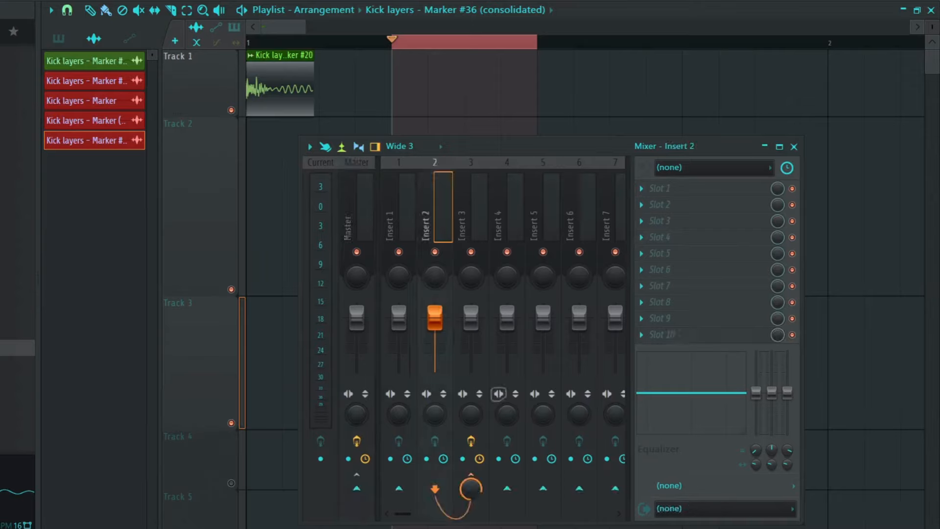
- Remove Insert 2's routing to Insert 3 and delete the InPhase Stereo effect from Insert 3
left_click(470, 488)
left_click(468, 377)
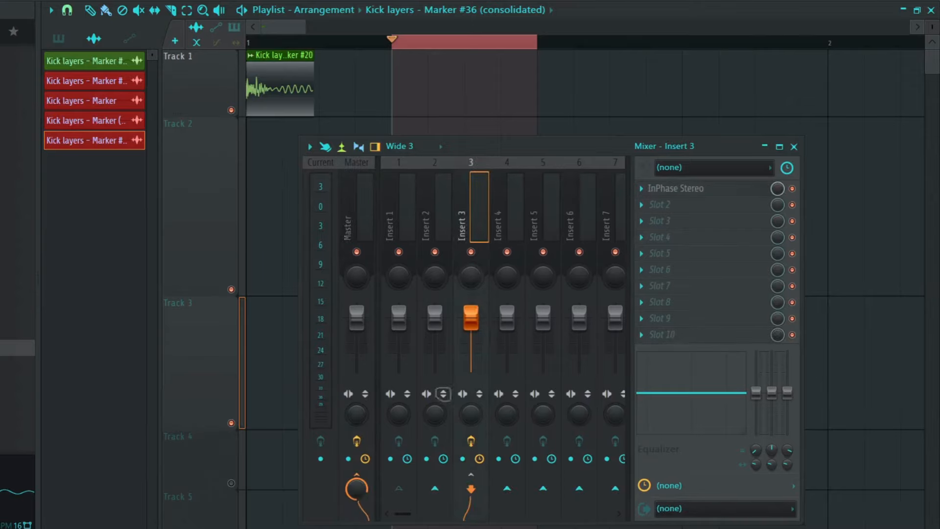
left_click(398, 377)
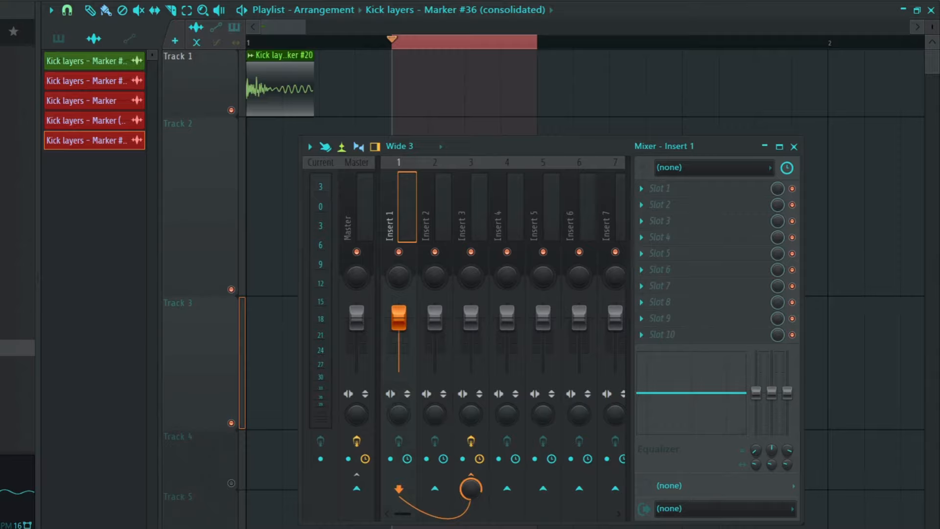
left_click(471, 377)
left_click(642, 188)
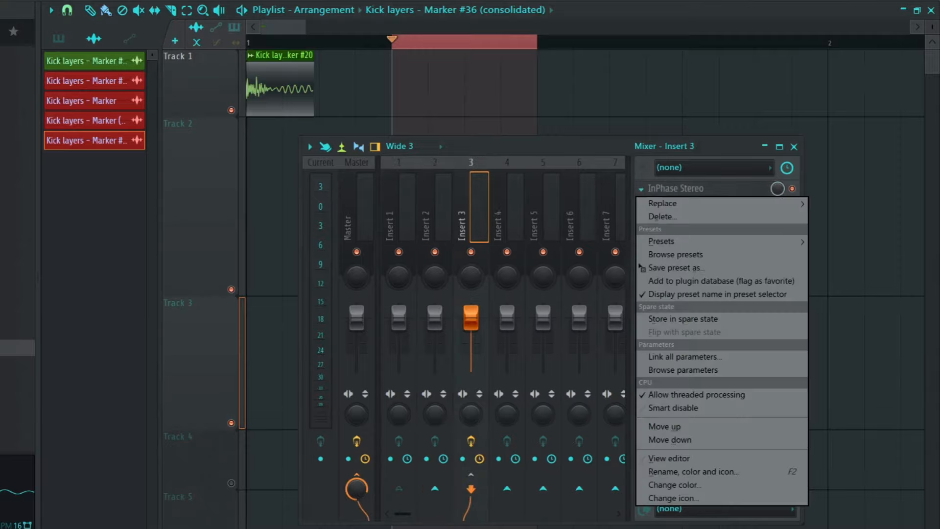
left_click(657, 217)
left_click(414, 300)
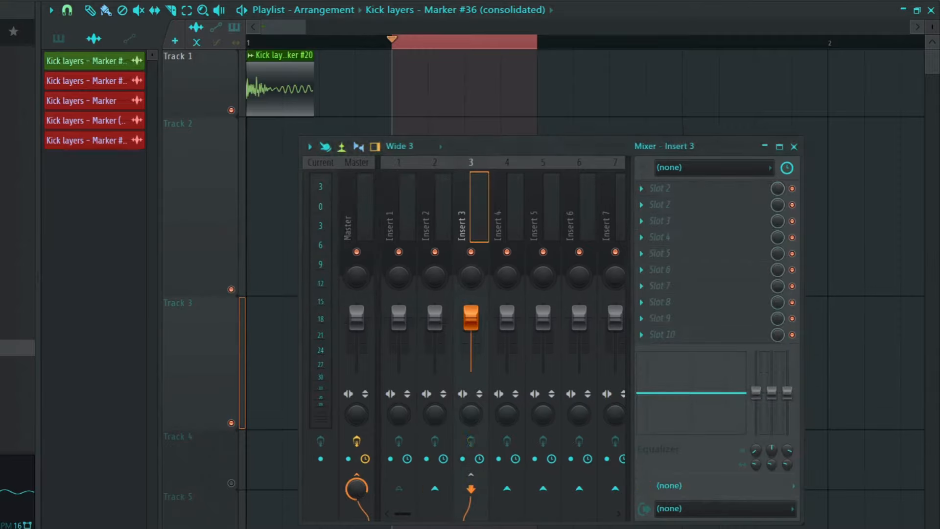
- Load InPhase Stereo into the first effect slot of Insert 1
left_click(399, 376)
left_click(641, 188)
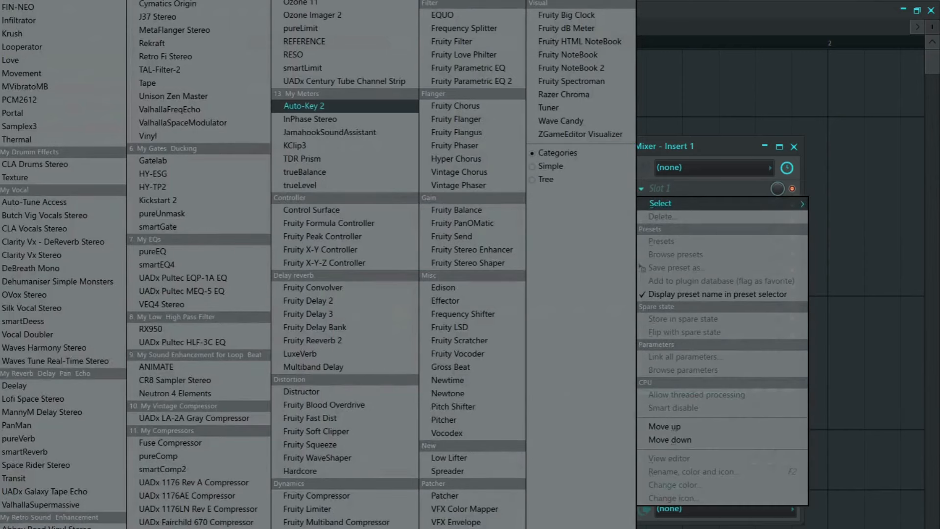
left_click(310, 119)
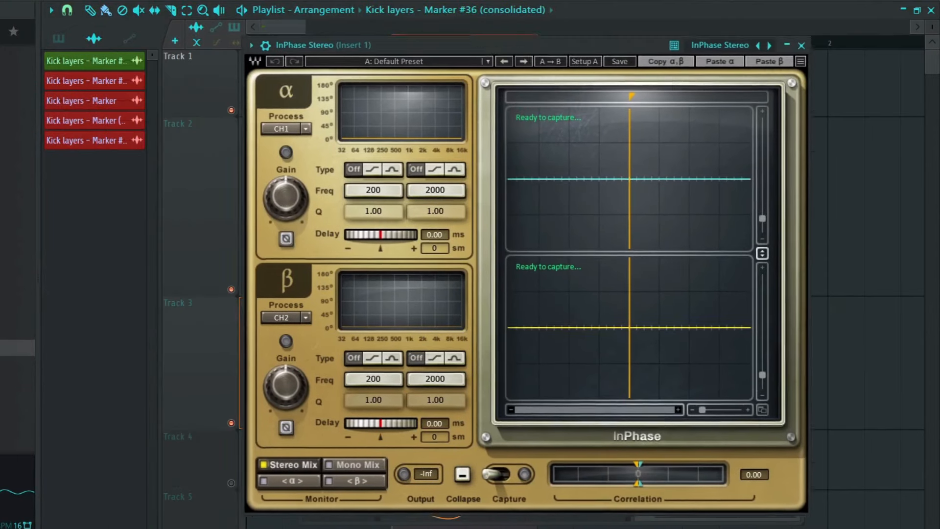
- Select the first beat of bar 1 in the playlist as the loop range around the Track 1 kick clip
left_click_drag(440, 45, 520, 9)
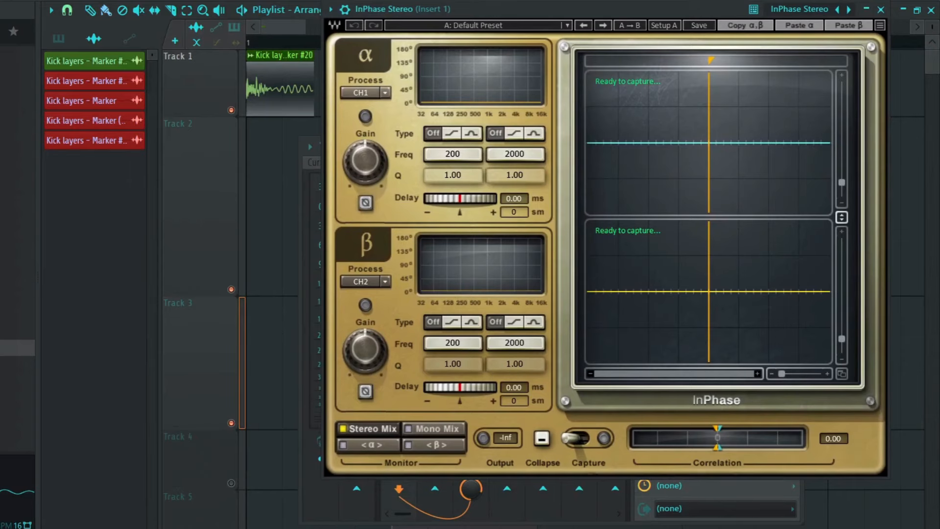
left_click_drag(520, 8, 542, 211)
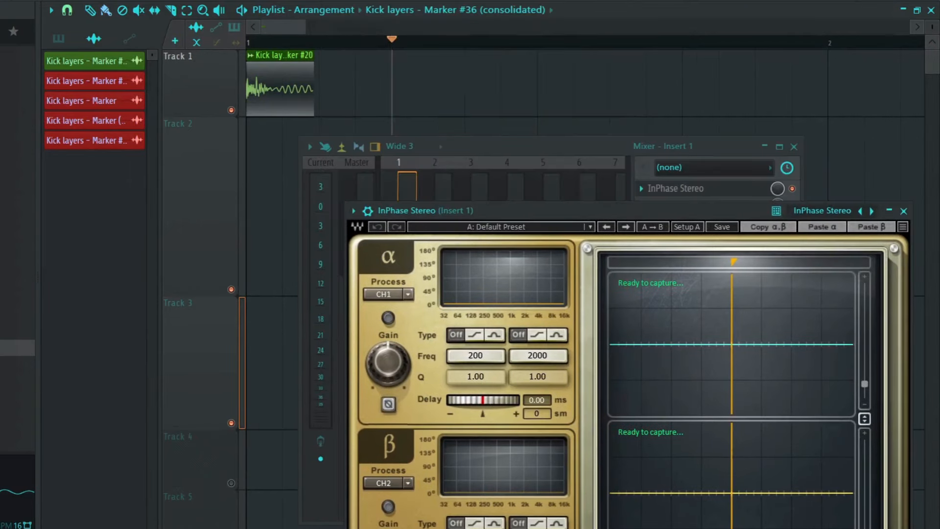
left_click_drag(248, 43, 391, 43)
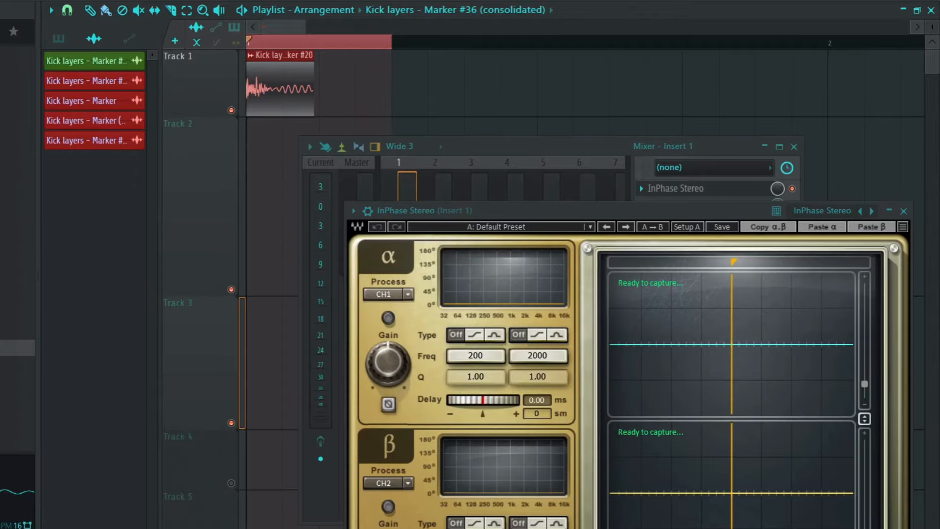
left_click_drag(538, 210, 494, 69)
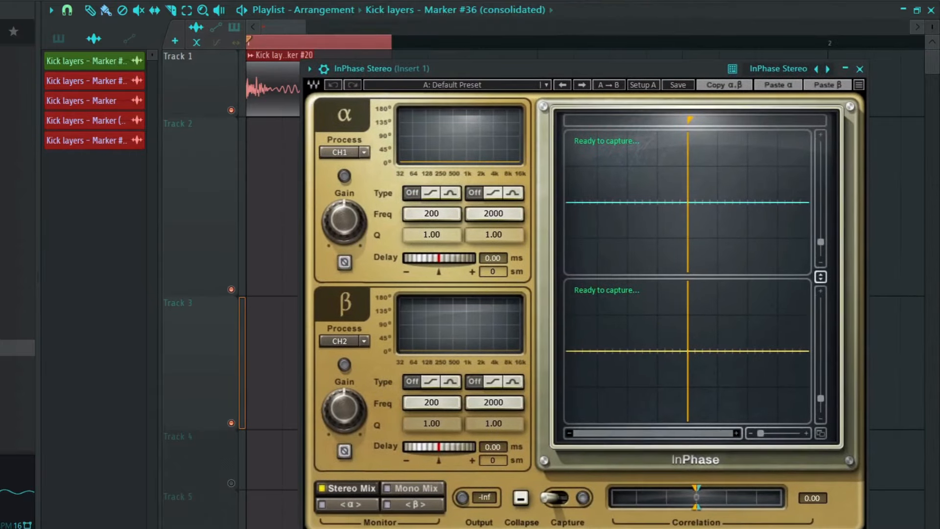
- Capture the looping Track 1 kick in InPhase Stereo, then stop playback
left_click(558, 498)
key("space")
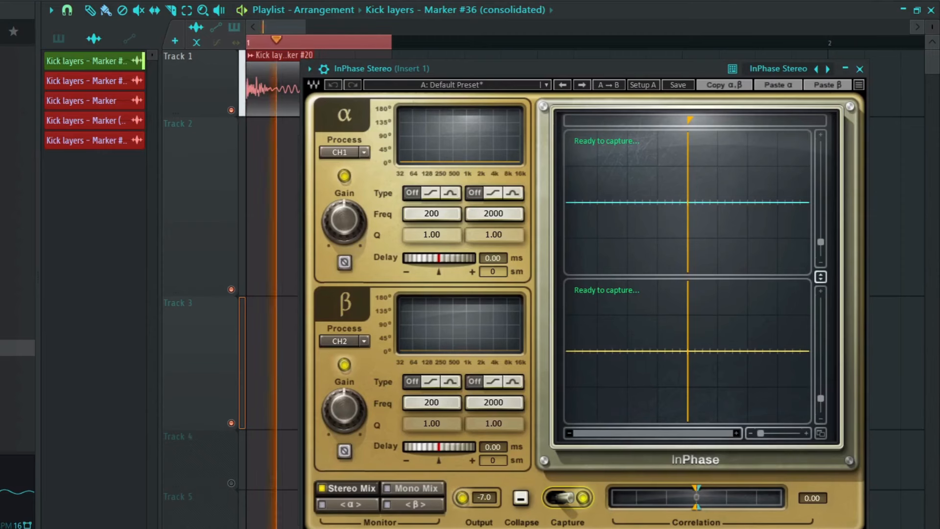
left_click_drag(495, 68, 492, 46)
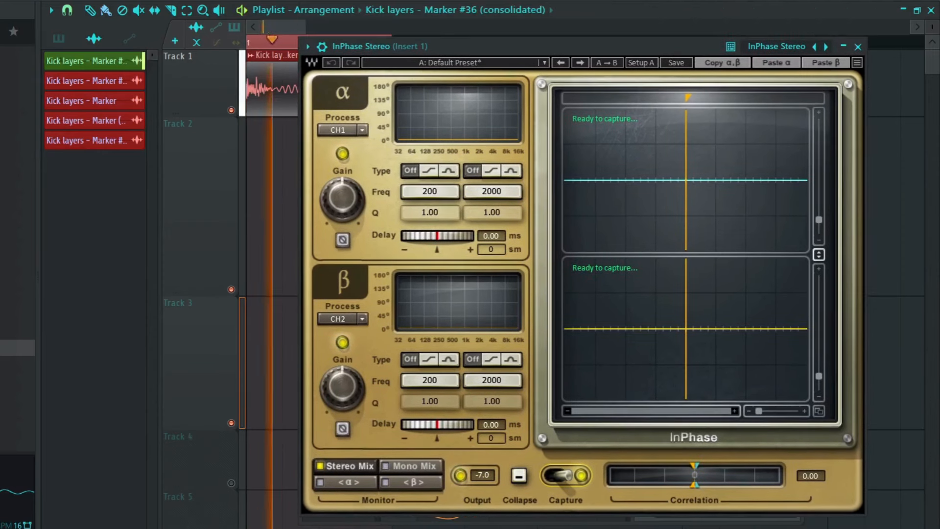
key("space")
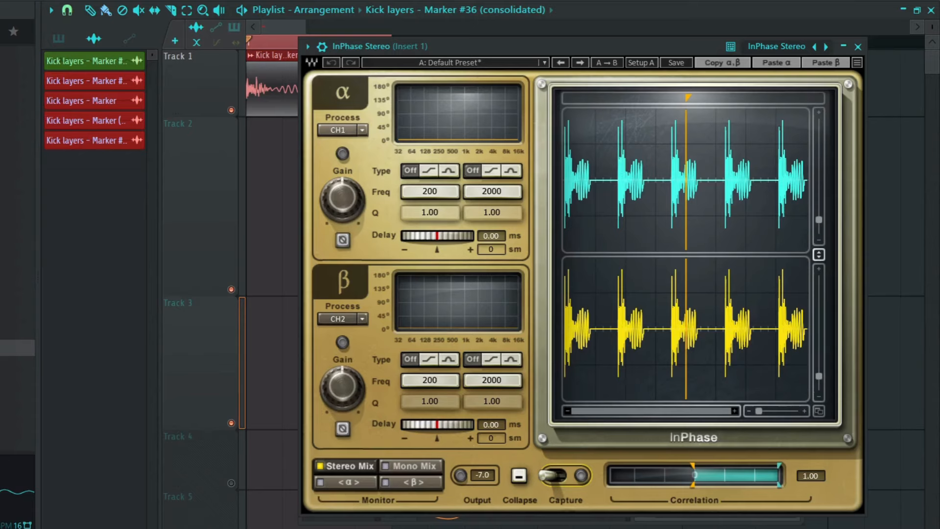
- Set the InPhase alpha delay to -0.70 ms and the beta delay to 1.22 ms while playing the kick loop
left_click_drag(759, 411, 768, 411)
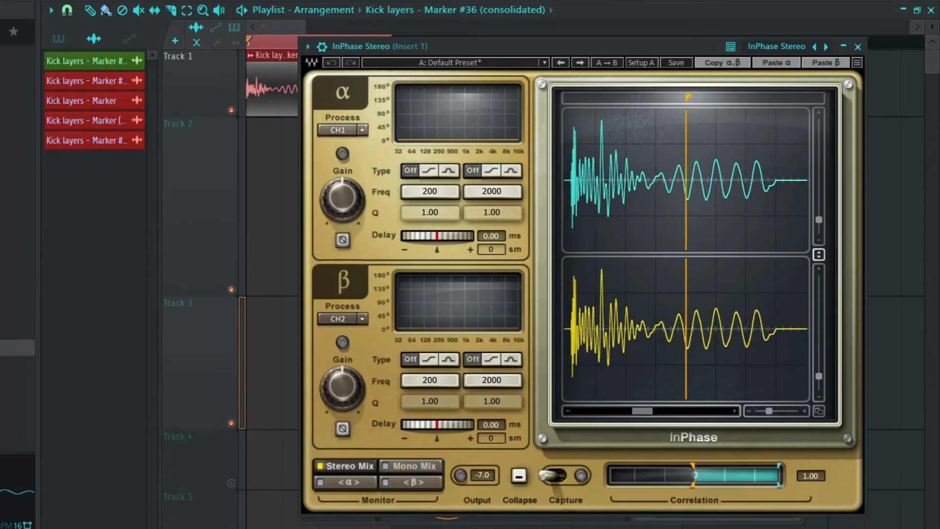
left_click_drag(437, 235, 435, 236)
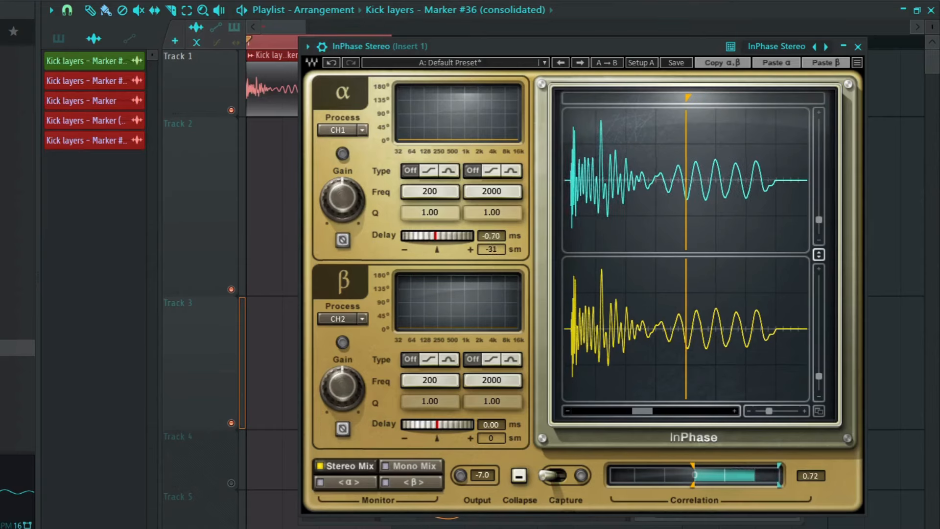
key("space")
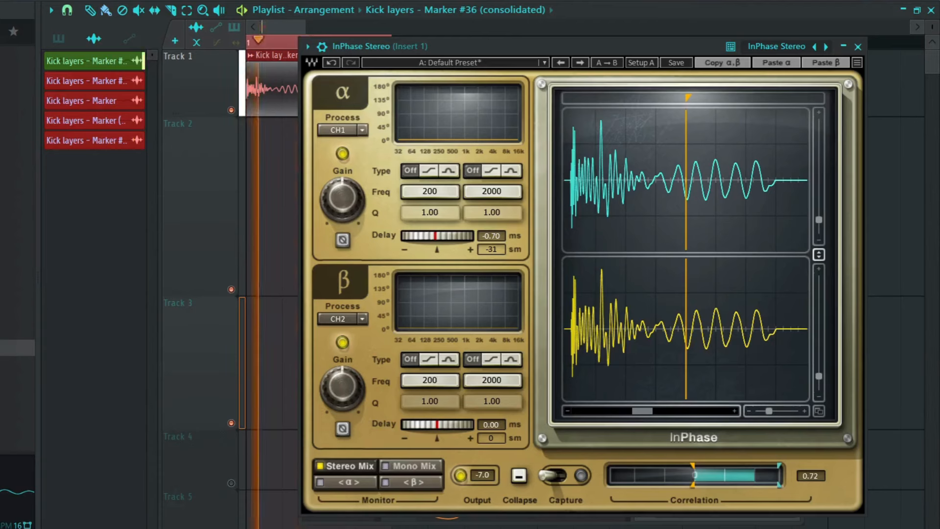
mouse_move(436, 424)
left_mouse_down()
mouse_move(458, 424)
mouse_move(405, 424)
mouse_move(439, 425)
left_mouse_up()
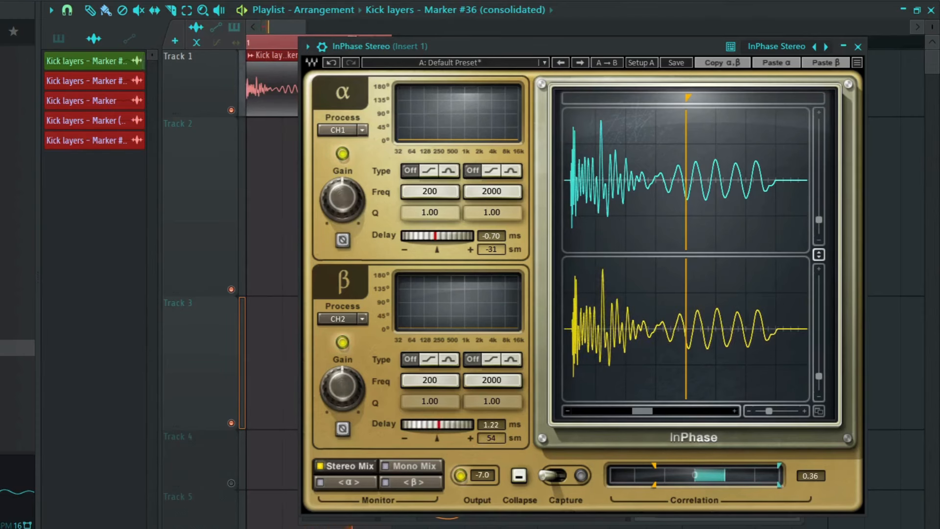